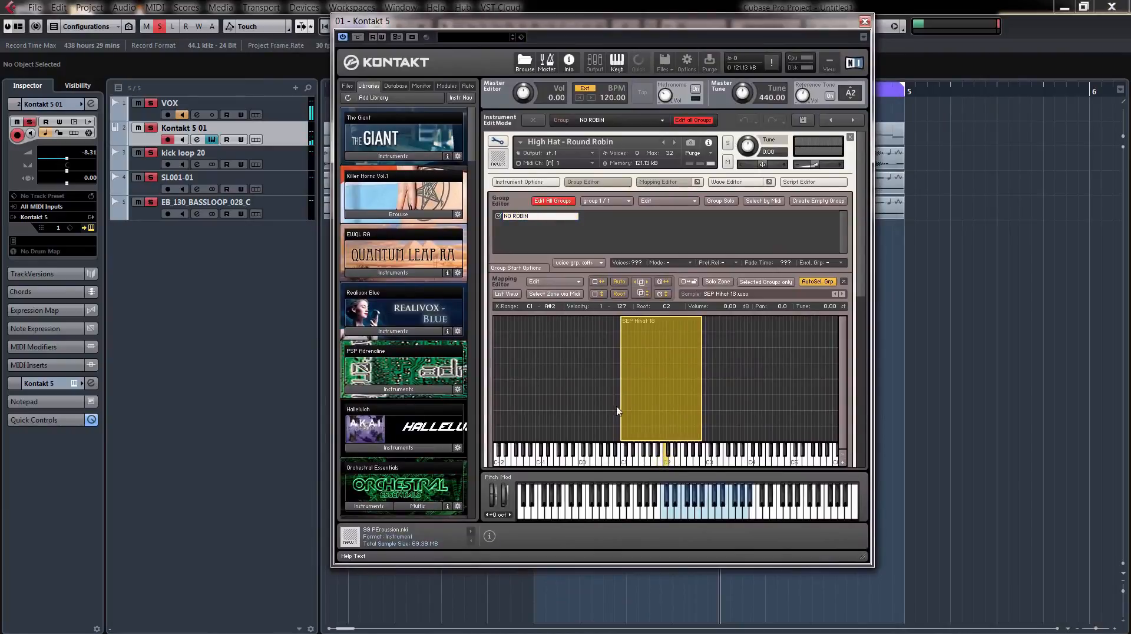
# - Audition the mapped hi-hat sample at different pitches across its key range in the High Hat - Round Robin instrument
pyautogui.click(668, 463)
pyautogui.click(674, 462)
pyautogui.click(684, 462)
pyautogui.click(690, 463)
pyautogui.click(698, 462)
pyautogui.click(650, 463)
pyautogui.click(642, 463)
pyautogui.click(634, 464)
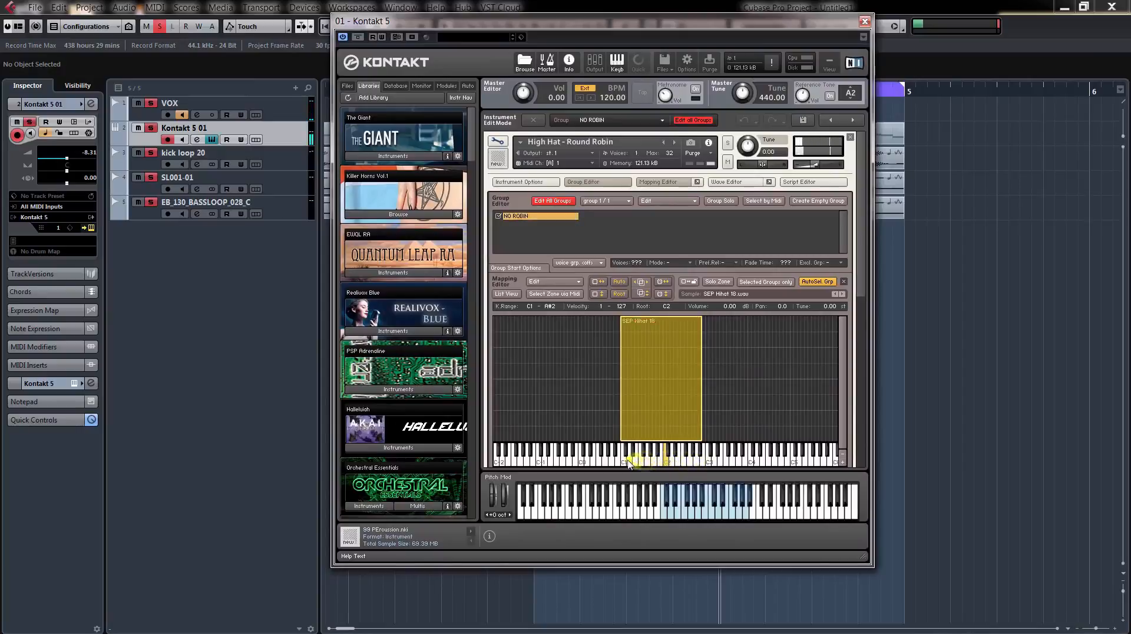
pyautogui.click(626, 464)
# - Close the Kontakt 5 instrument window to return to the project arrangement
pyautogui.moveTo(694, 31); pyautogui.dragTo(696, 68)
pyautogui.moveTo(786, 66); pyautogui.dragTo(865, 94)
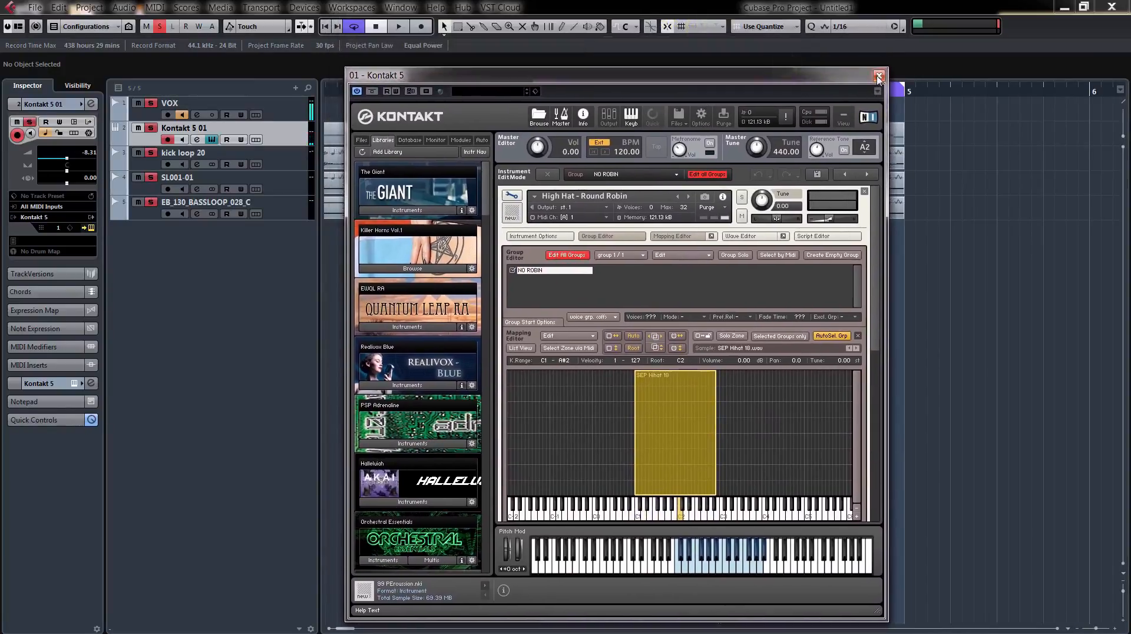
pyautogui.click(877, 75)
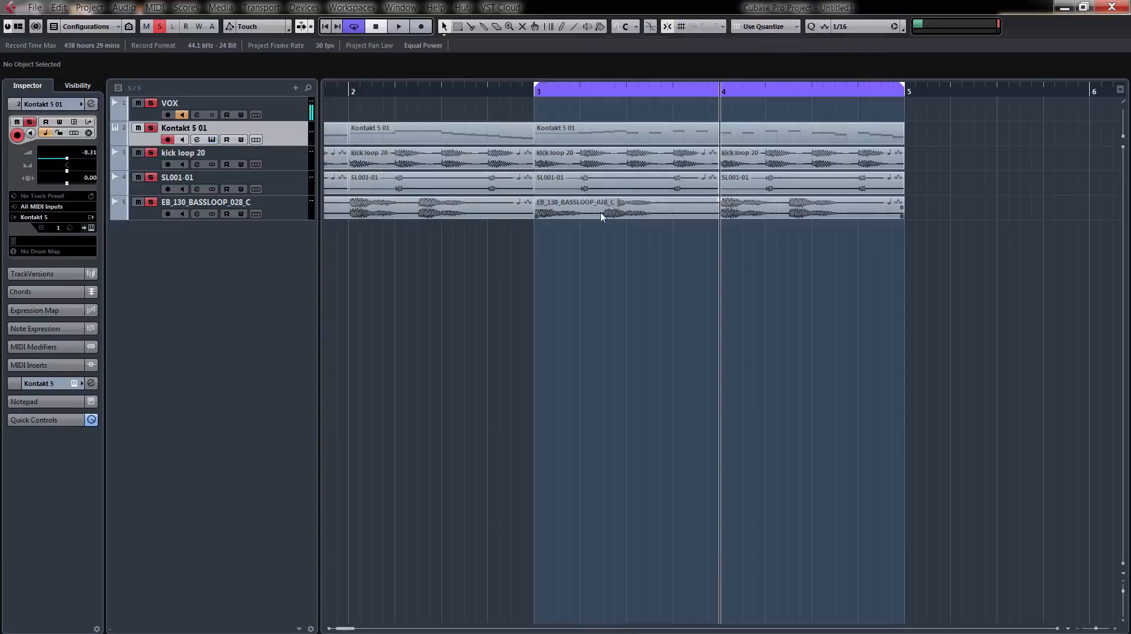
# - Clear all solos, solo only the VOX and EB_130_BASSLOOP_028_C tracks, and listen to the bass loop
pyautogui.click(339, 201)
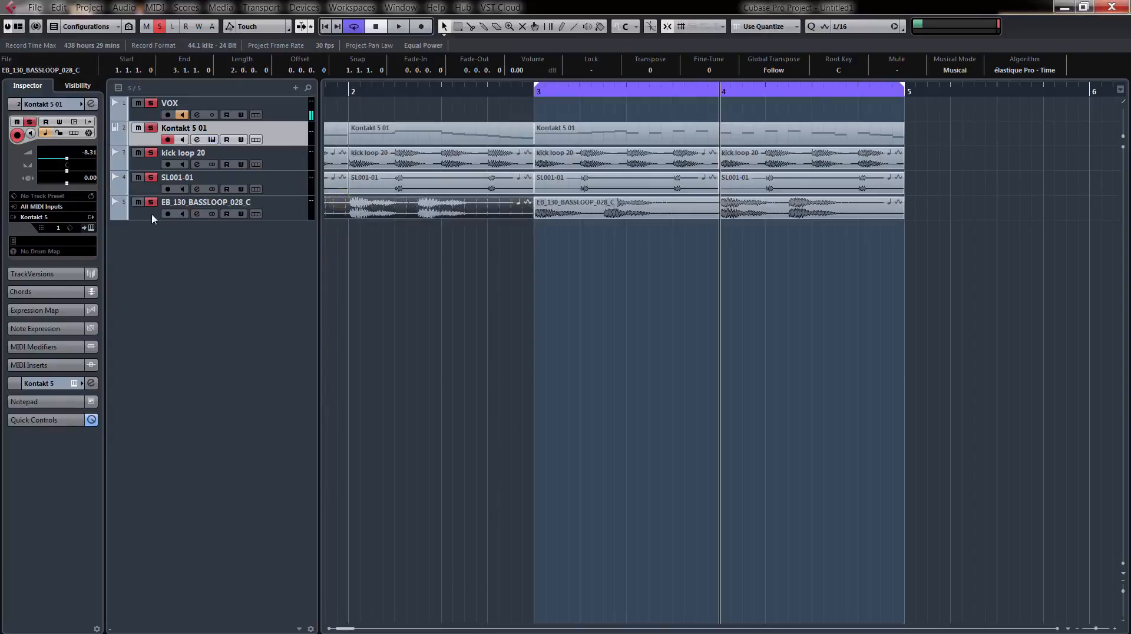
pyautogui.click(160, 27)
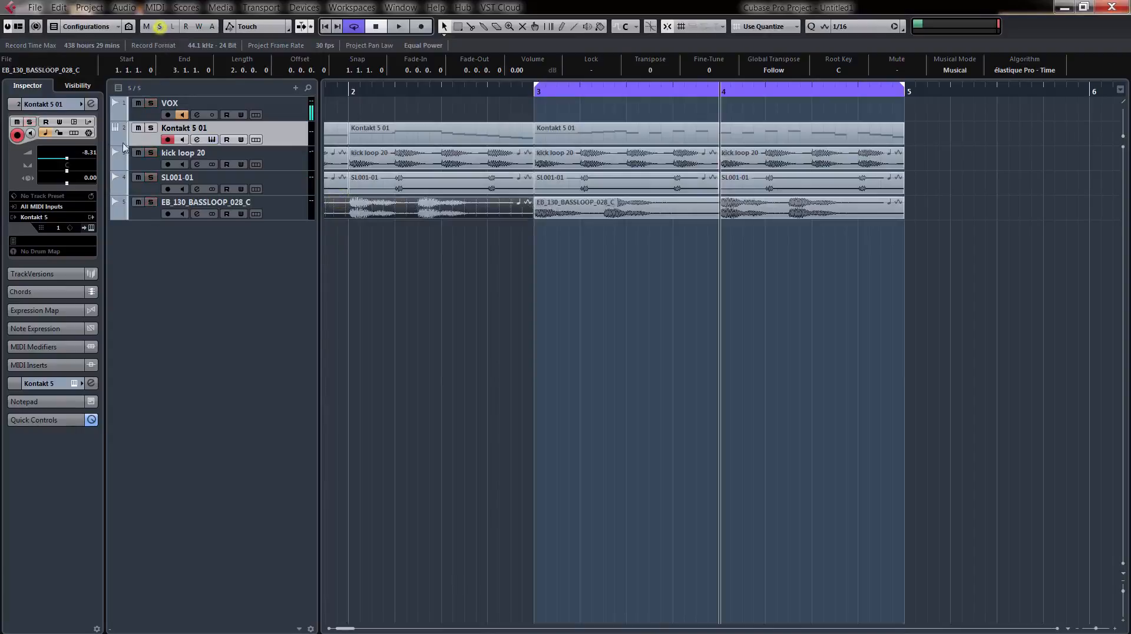
pyautogui.click(150, 103)
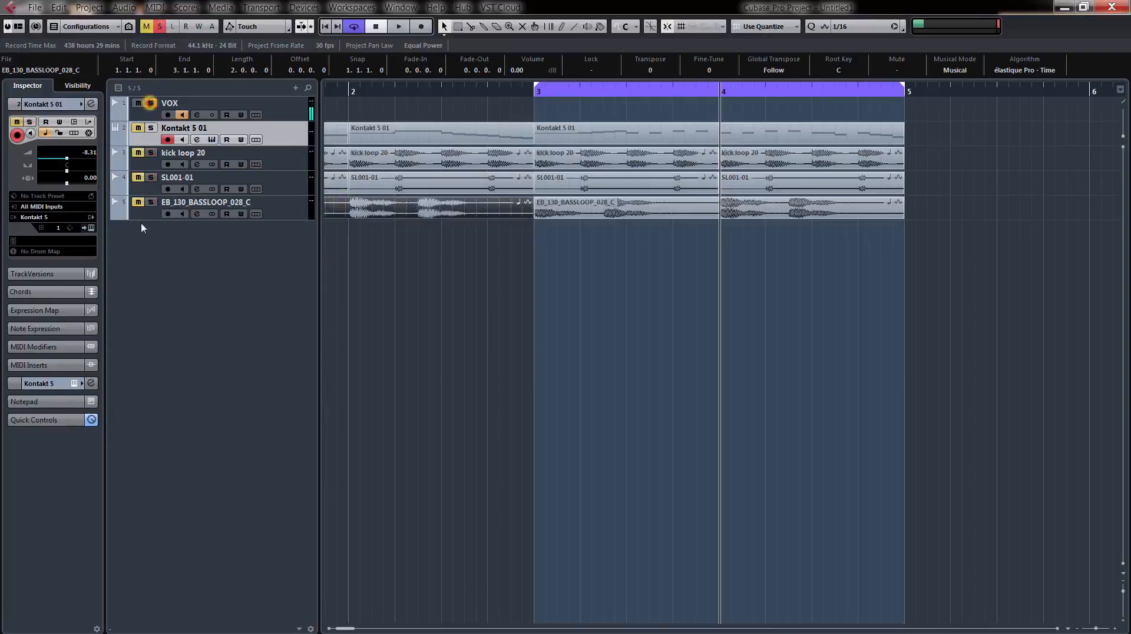
pyautogui.press('space')
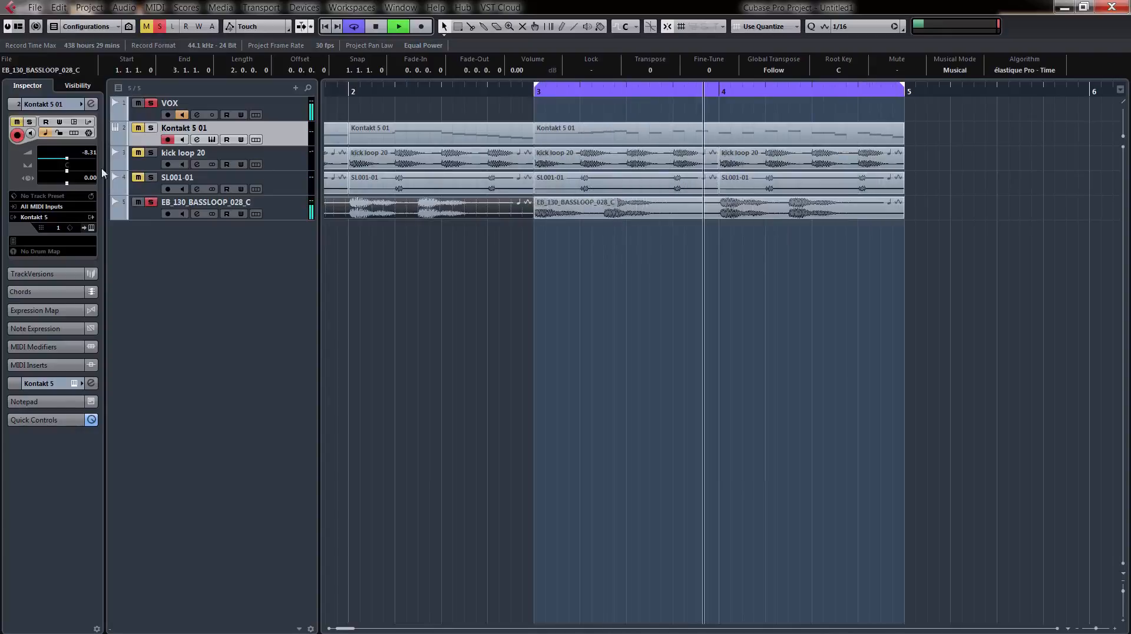
pyautogui.press('space')
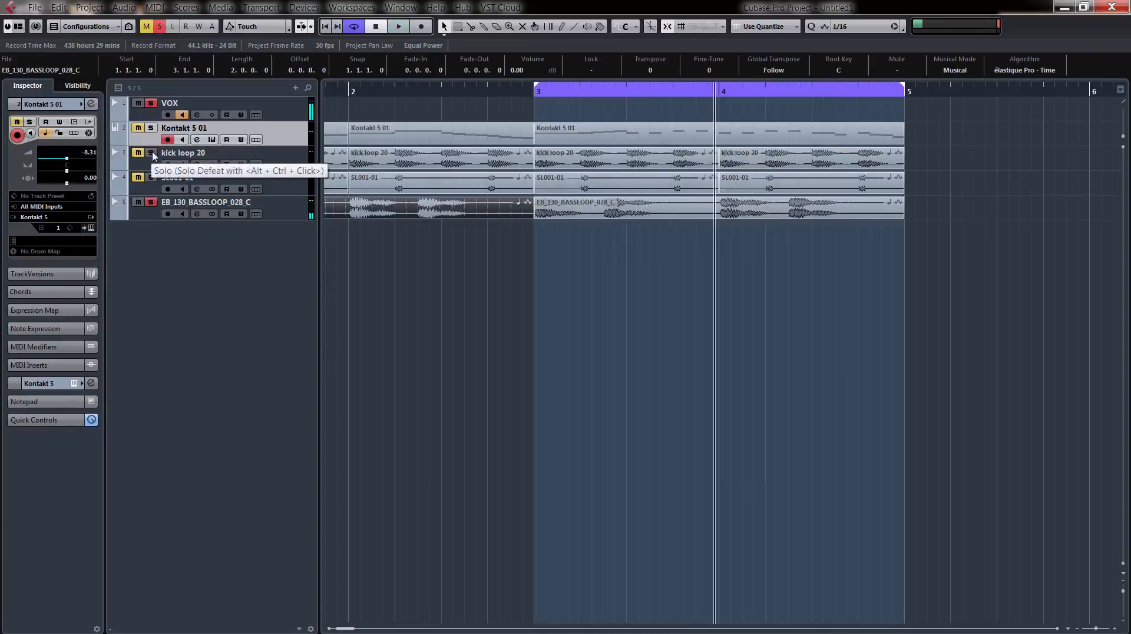
# - Add the kick loop 20 and SL001-01 tracks to the soloed bass loop and listen to them together
pyautogui.click(152, 153)
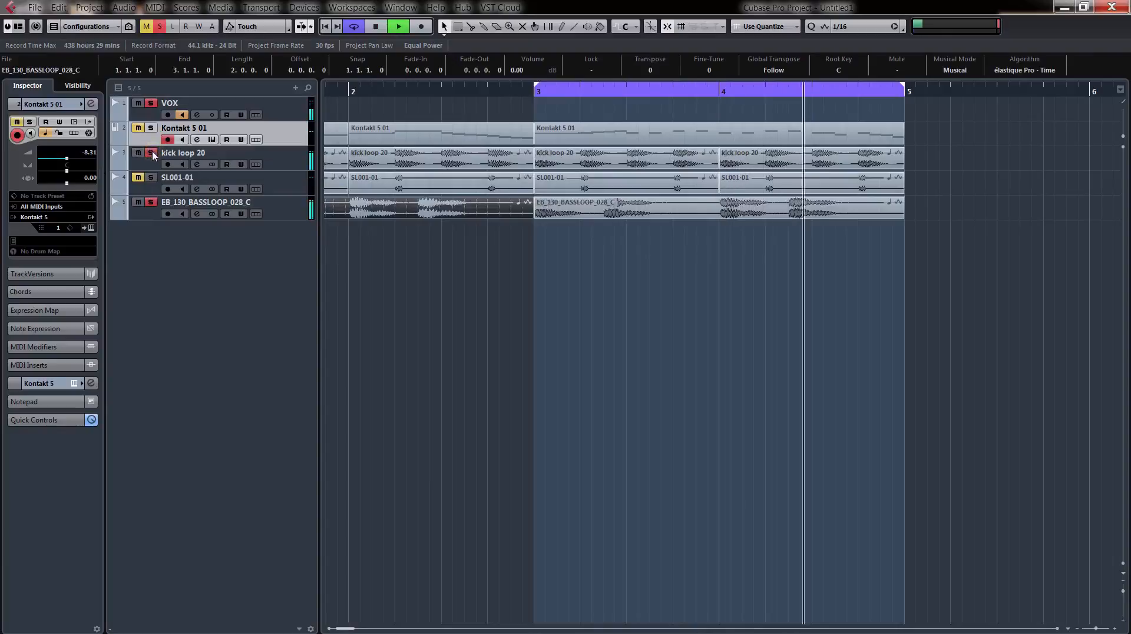
pyautogui.click(152, 152)
pyautogui.click(138, 177)
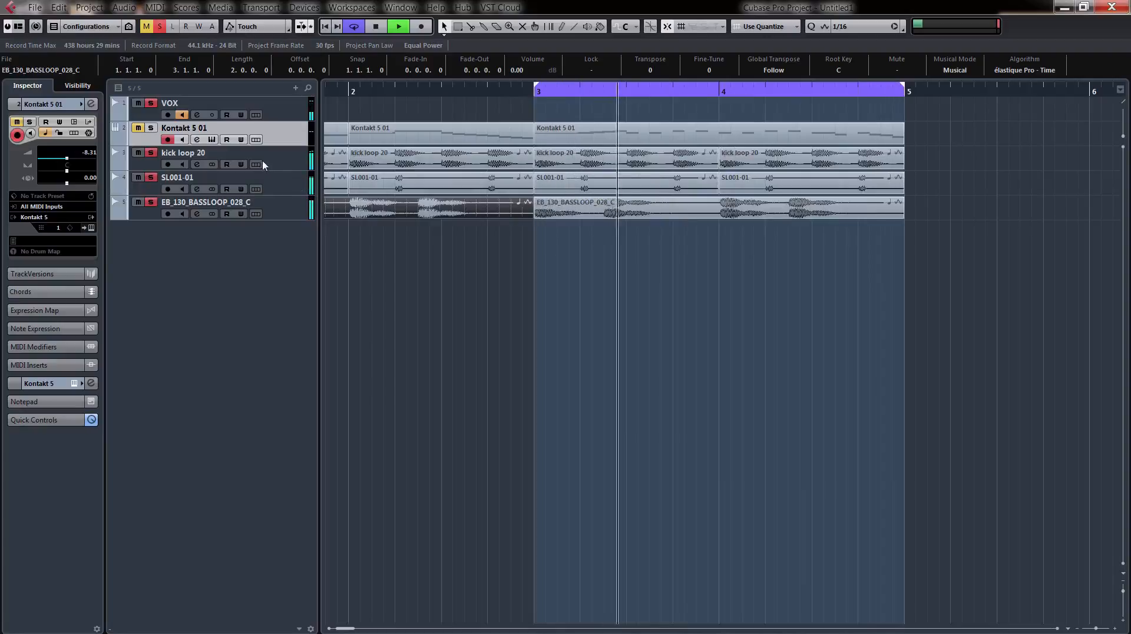
pyautogui.press('space')
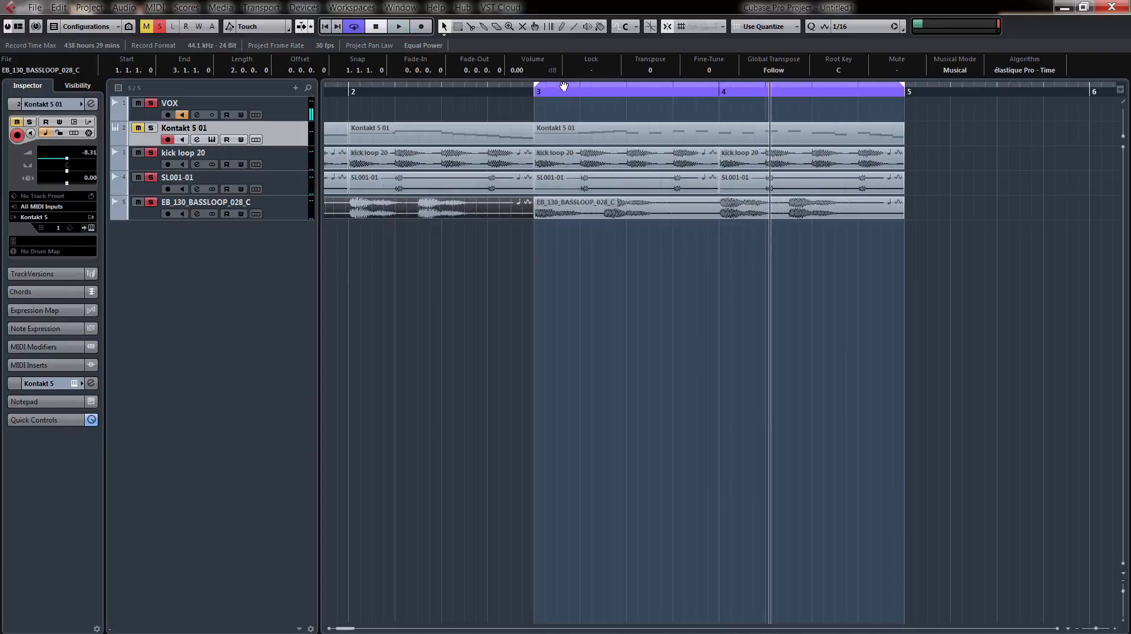
# - Open the Kontakt 5 01 part at bar 3 in the Key Editor and enlarge the editor to examine all its notes
pyautogui.doubleClick(614, 139)
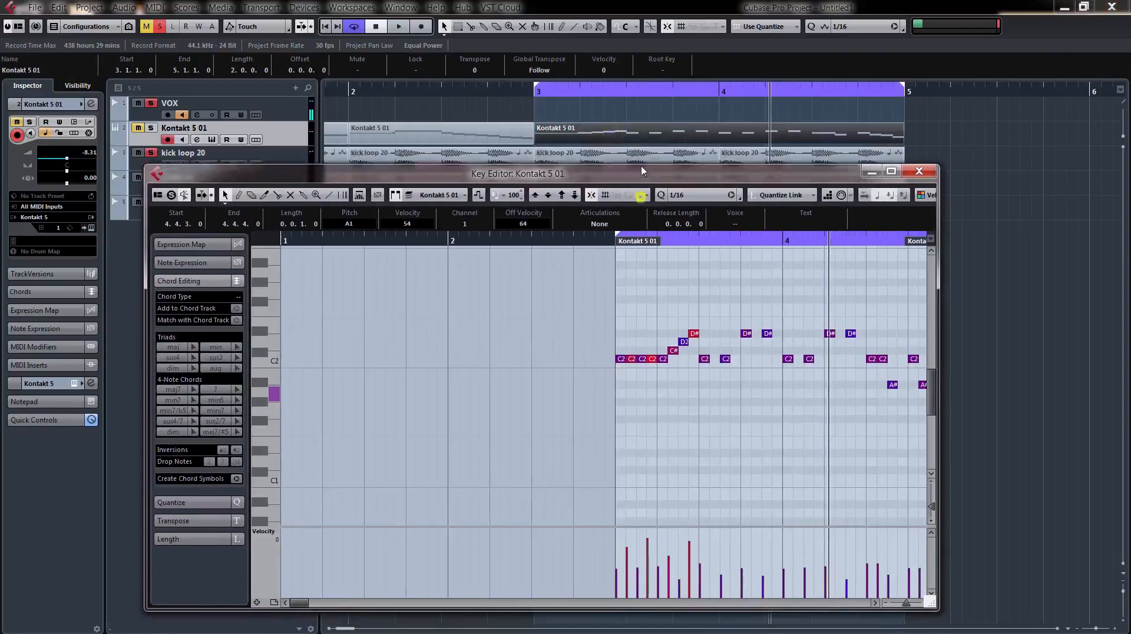
pyautogui.moveTo(630, 188); pyautogui.dragTo(599, 76)
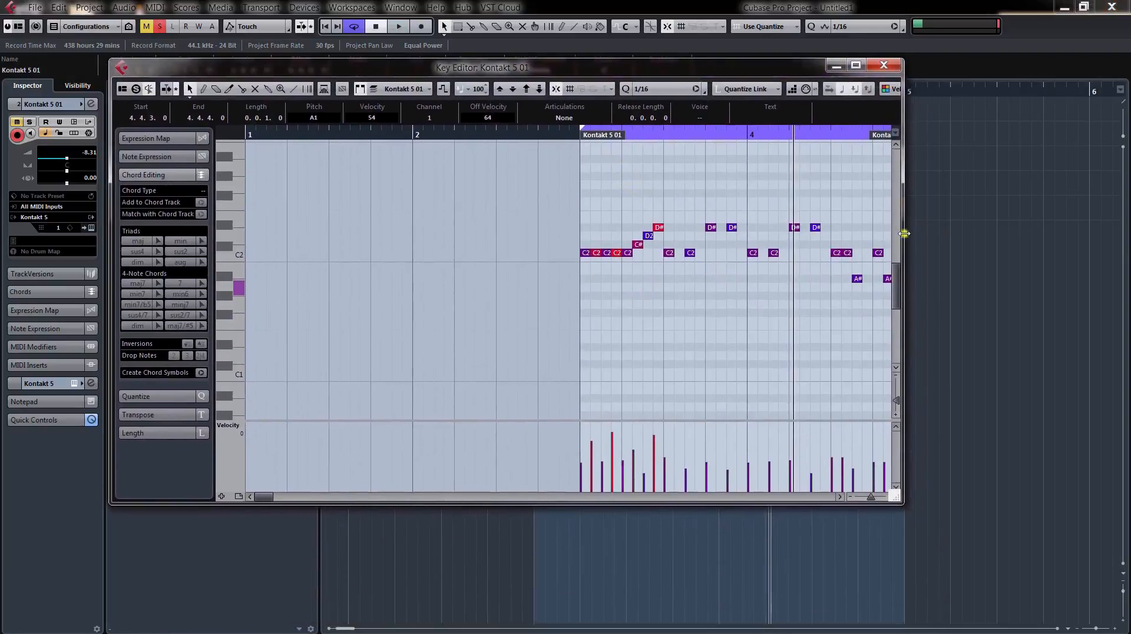
pyautogui.moveTo(904, 233); pyautogui.dragTo(1058, 234)
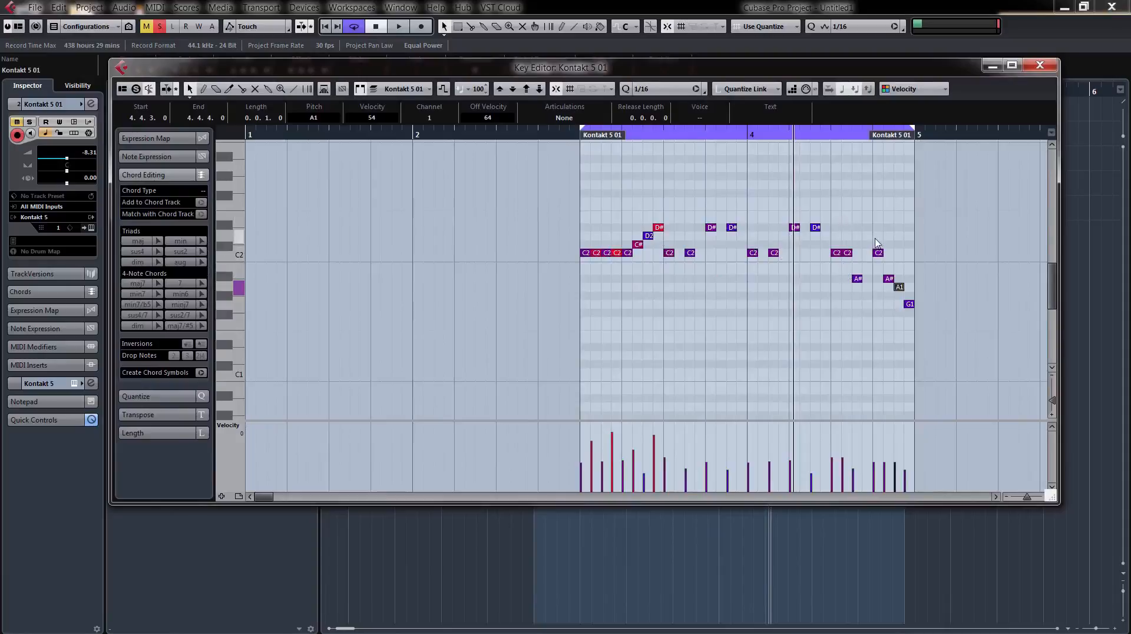
pyautogui.moveTo(775, 77); pyautogui.dragTo(739, 286)
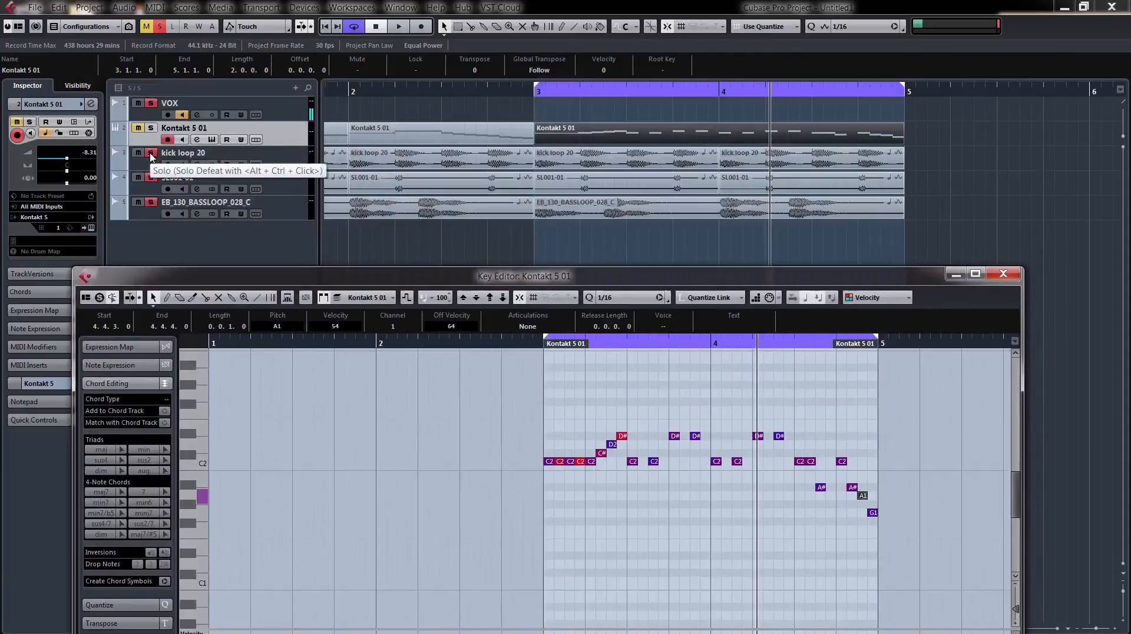
# - Unsolo the kick loop 20, SL001-01 and bass loop tracks, then solo Kontakt 5 01 and play it with VOX
pyautogui.click(151, 154)
pyautogui.click(151, 178)
pyautogui.click(151, 202)
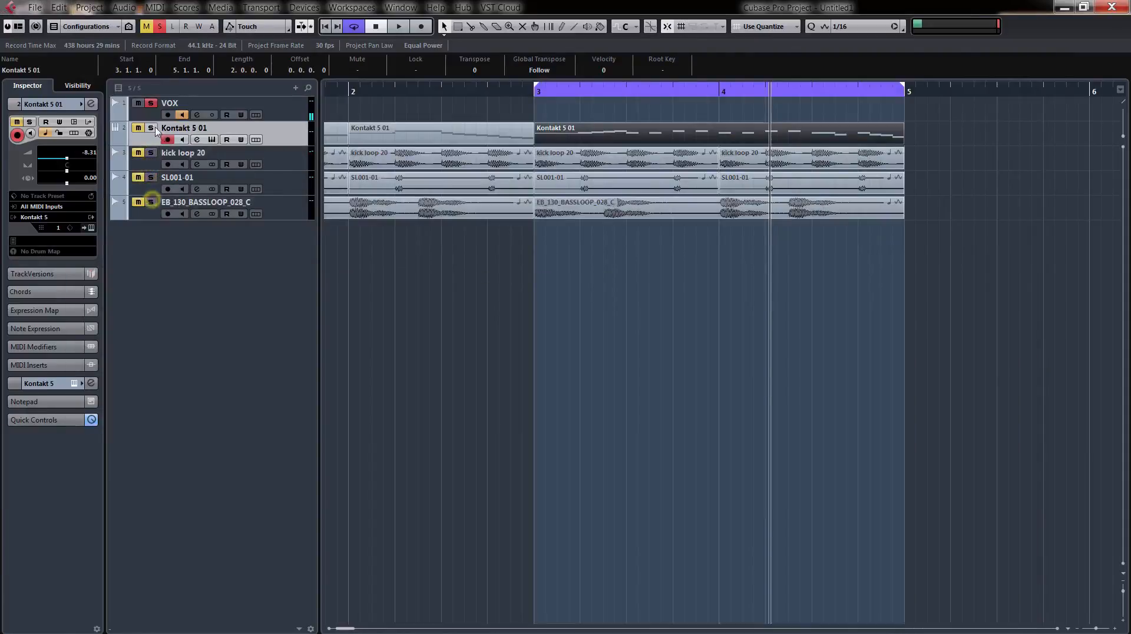
pyautogui.click(151, 128)
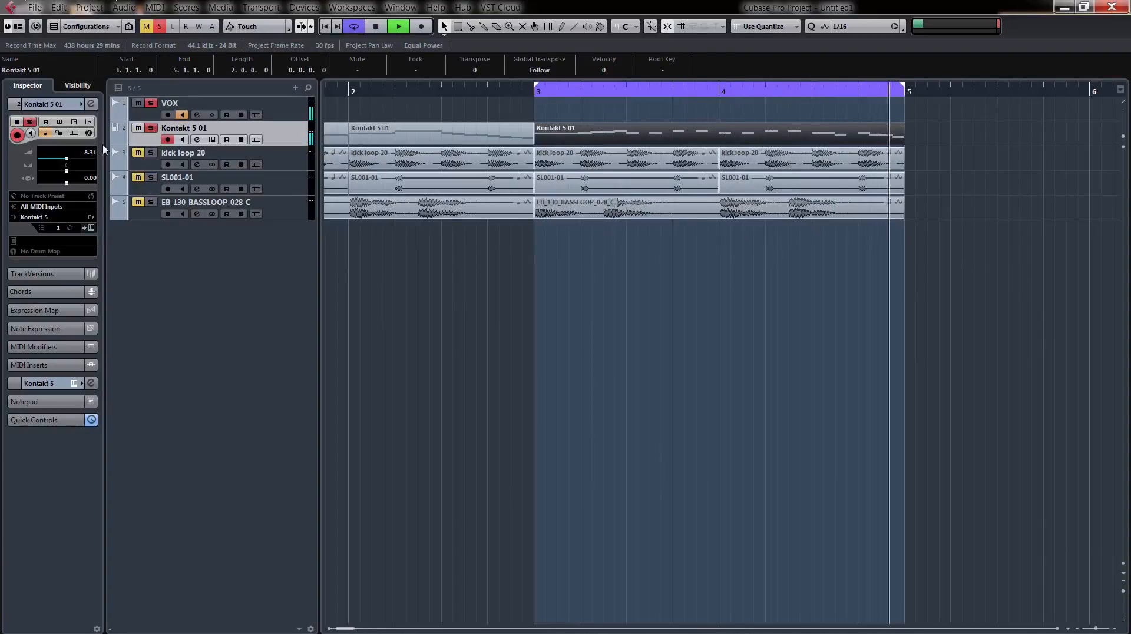
# - Bring kick loop 20, SL001-01 and the bass loop back in with Kontakt 5 01 during playback, then stop
pyautogui.click(137, 178)
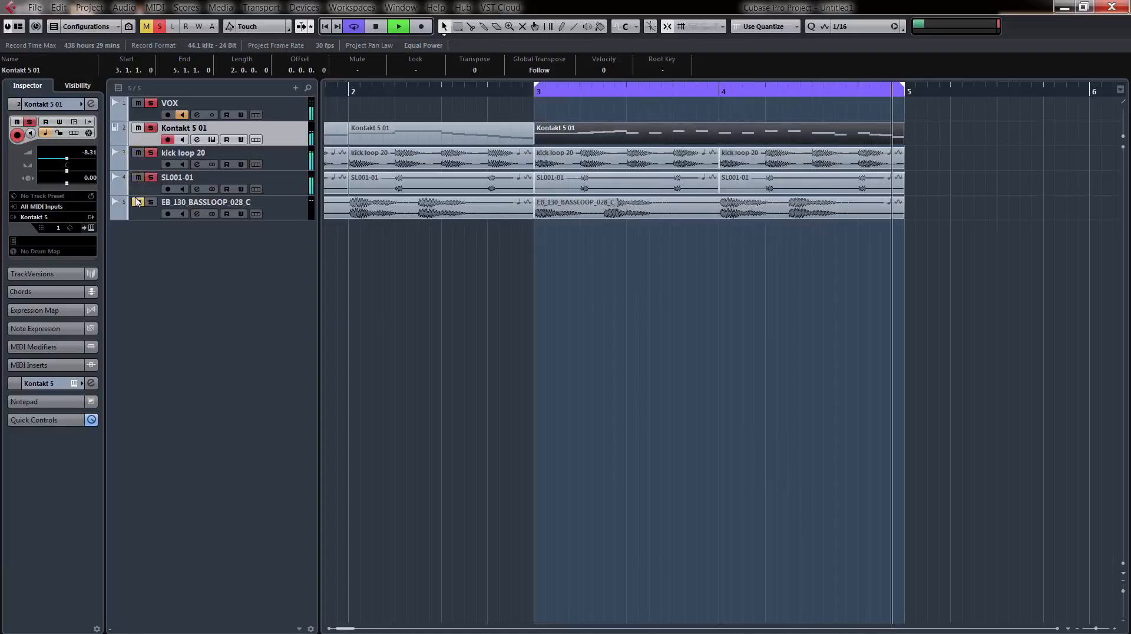
pyautogui.click(137, 202)
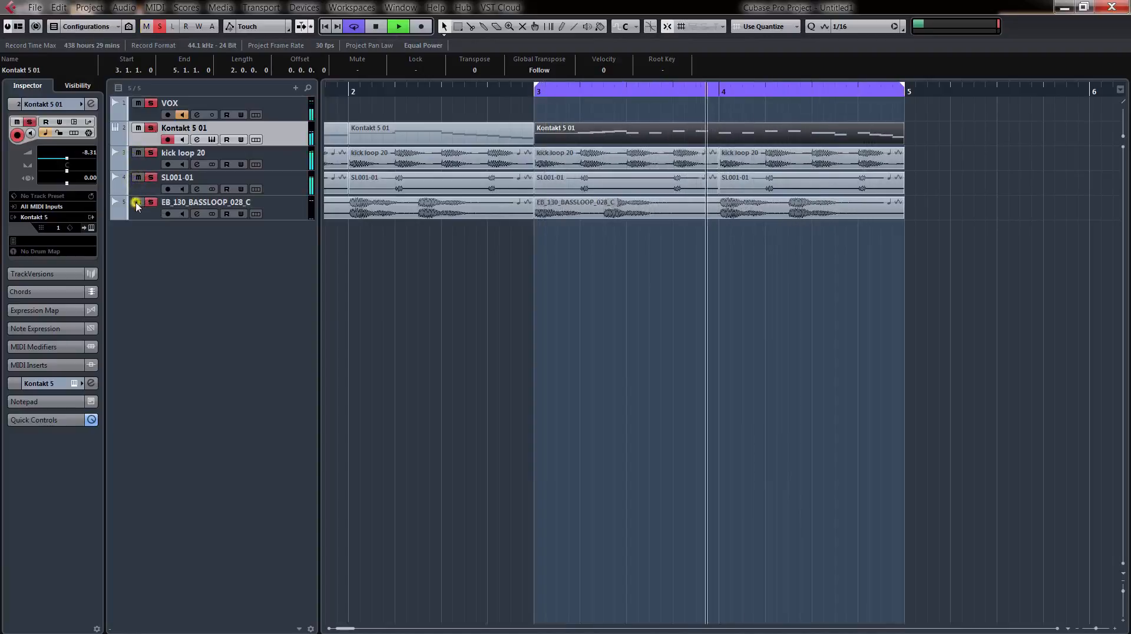
pyautogui.click(287, 135)
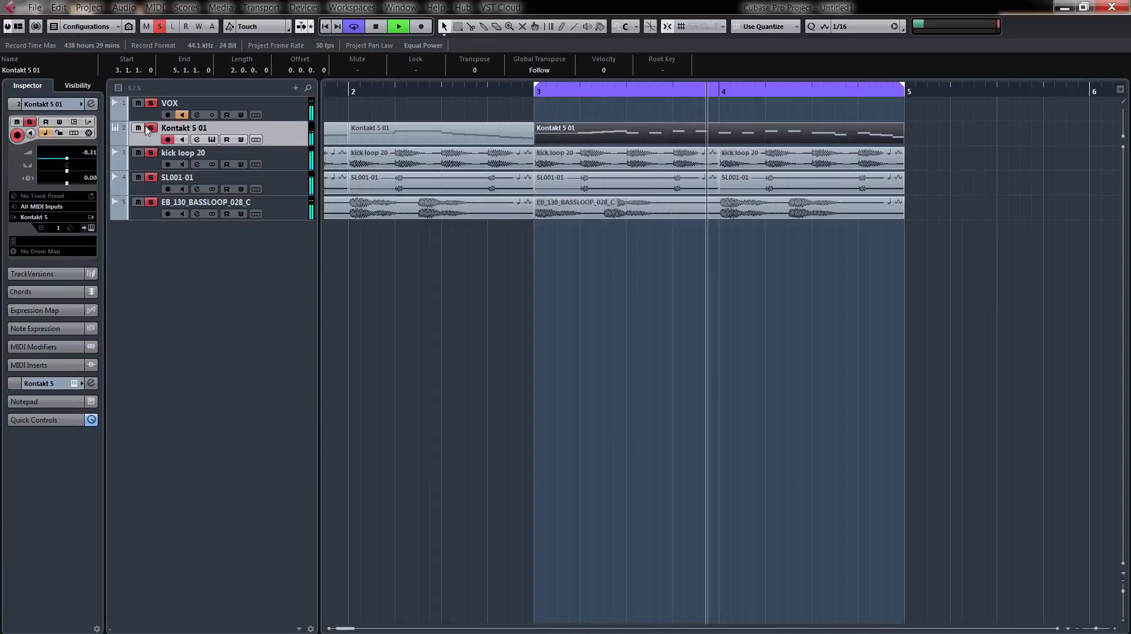
pyautogui.press('space')
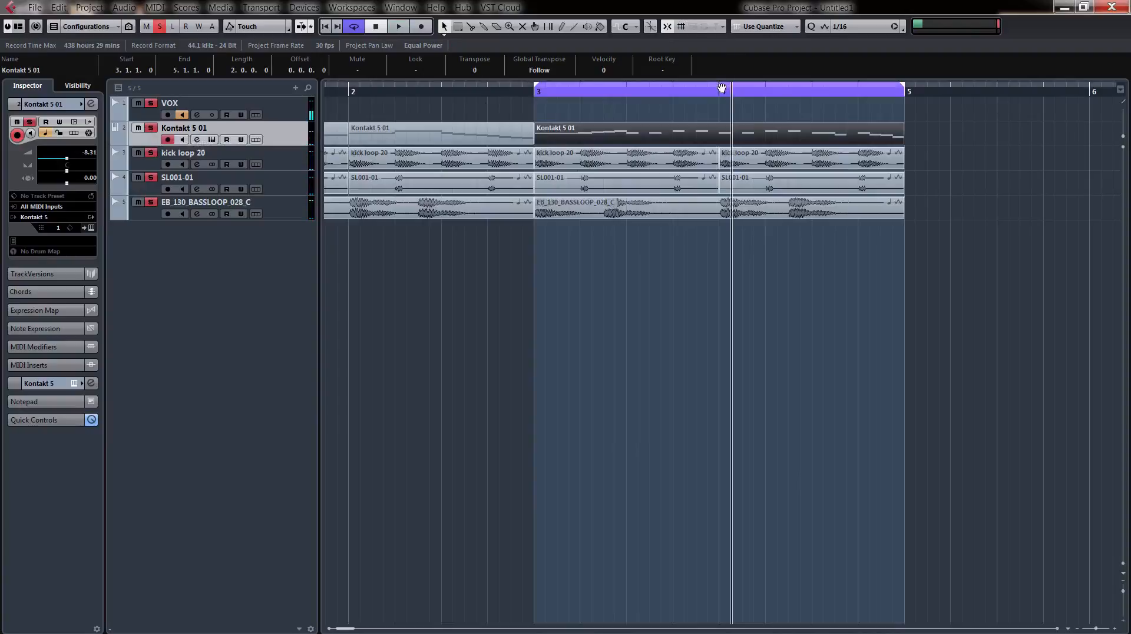
# - Move the cycle range to span bars 1 to 3 and play the project from its start
pyautogui.moveTo(722, 88); pyautogui.dragTo(311, 79)
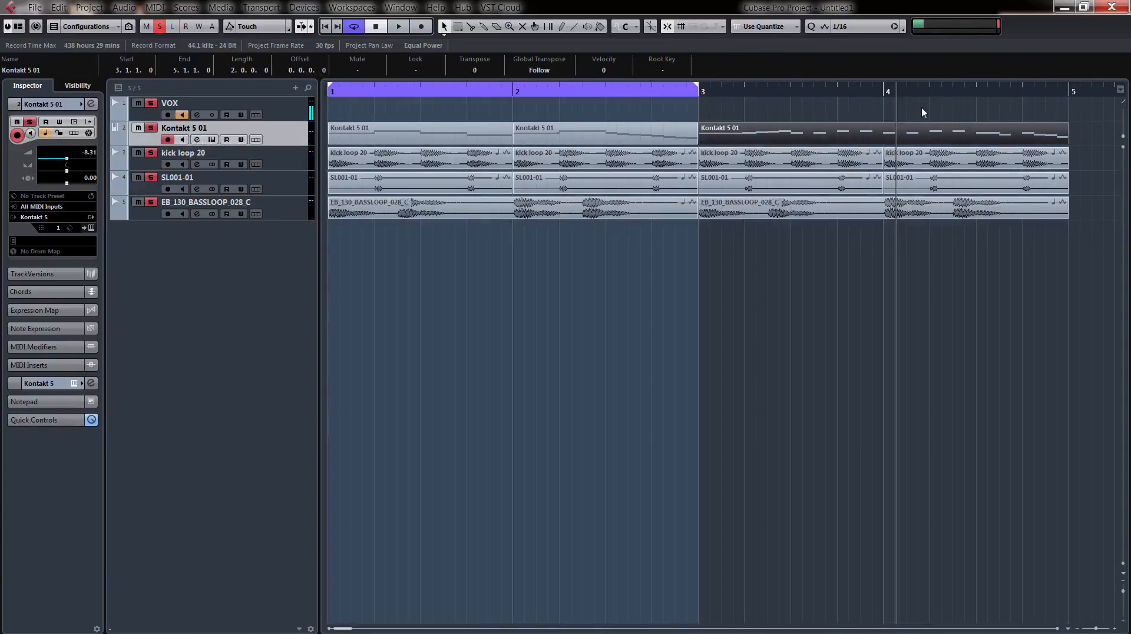
pyautogui.press('KP_1')
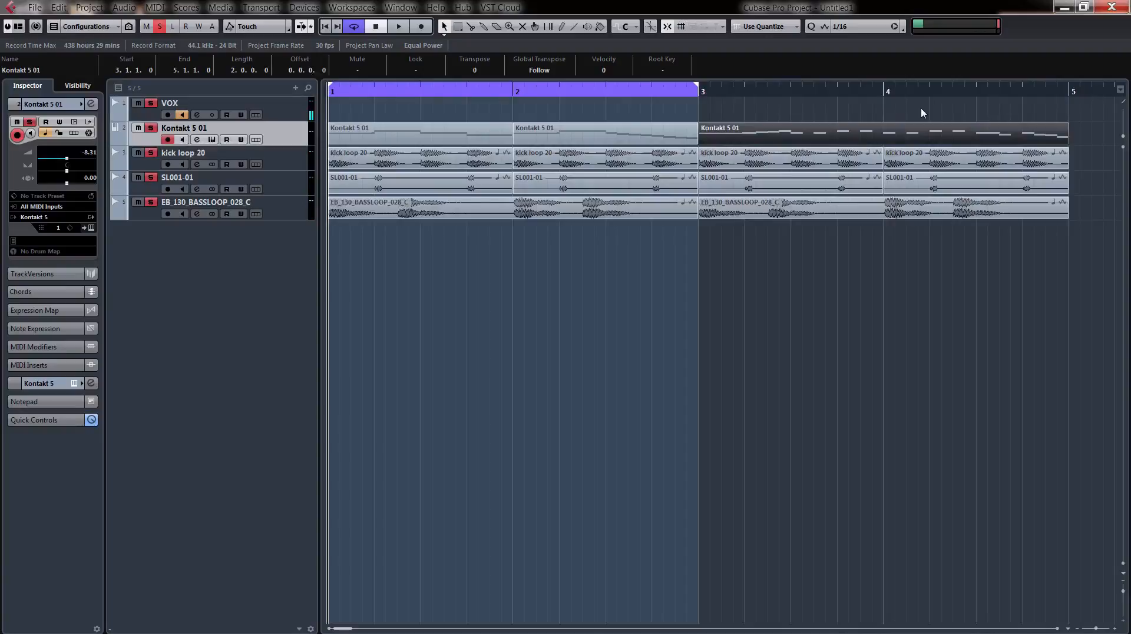
pyautogui.press('space')
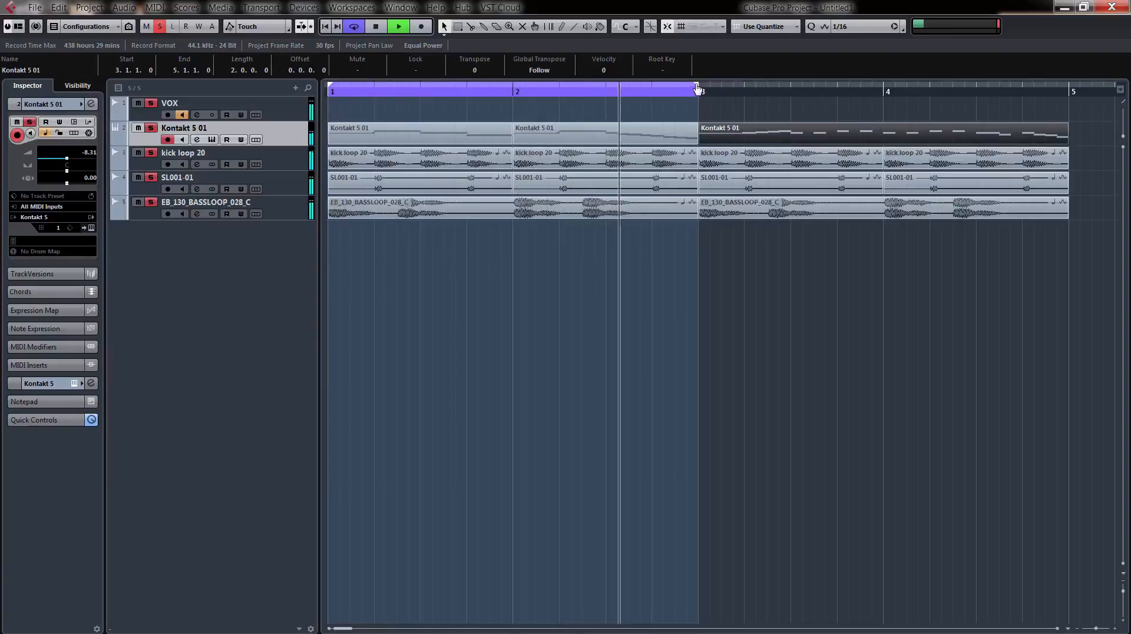
# - Extend the end of the cycle range to bar 5, listen to the whole loop and stop playback
pyautogui.moveTo(696, 87); pyautogui.dragTo(1069, 93)
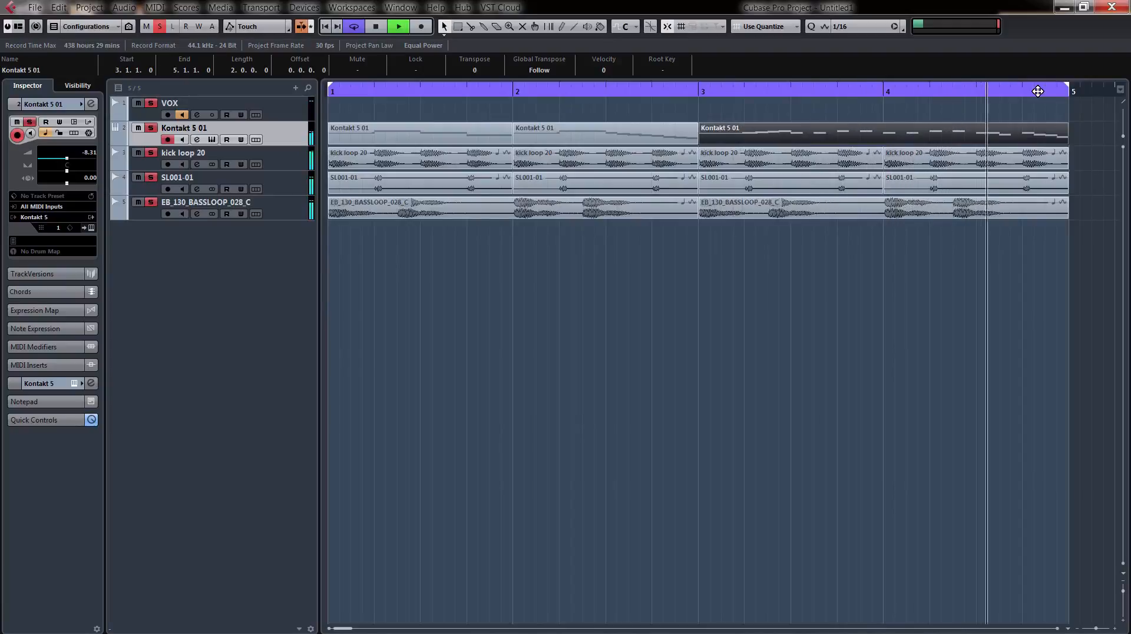
pyautogui.rightClick(713, 23)
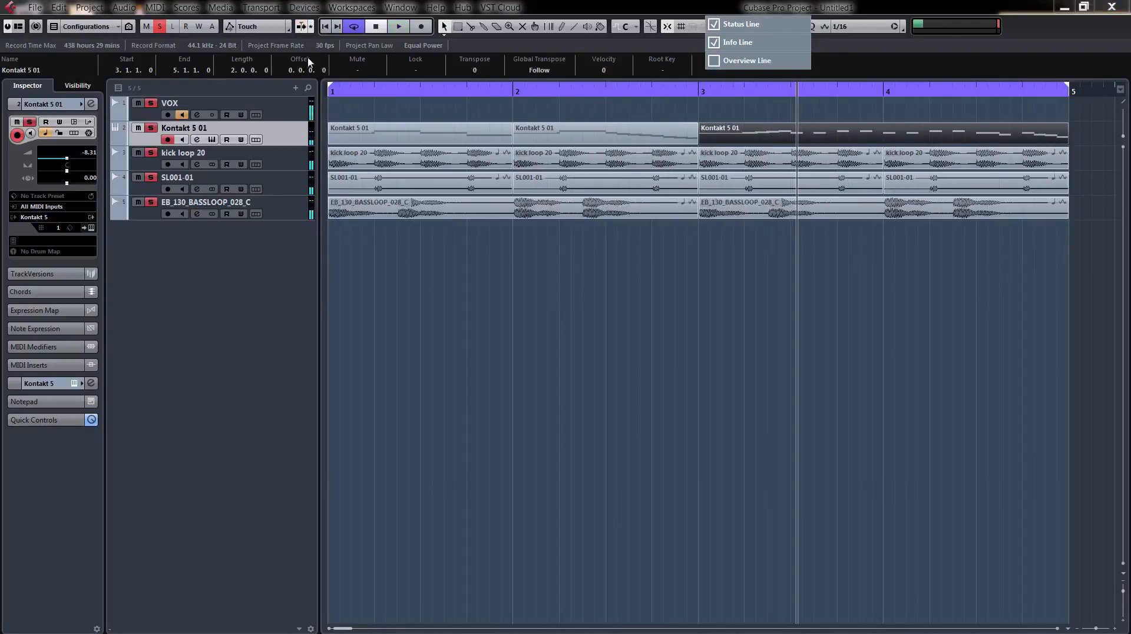
pyautogui.click(552, 426)
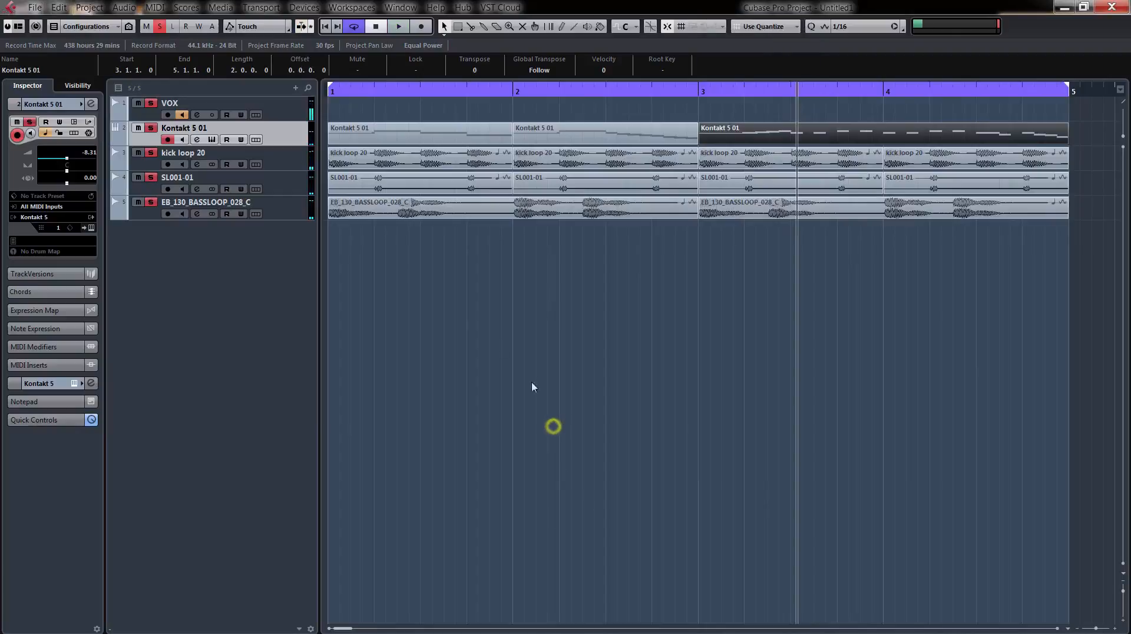